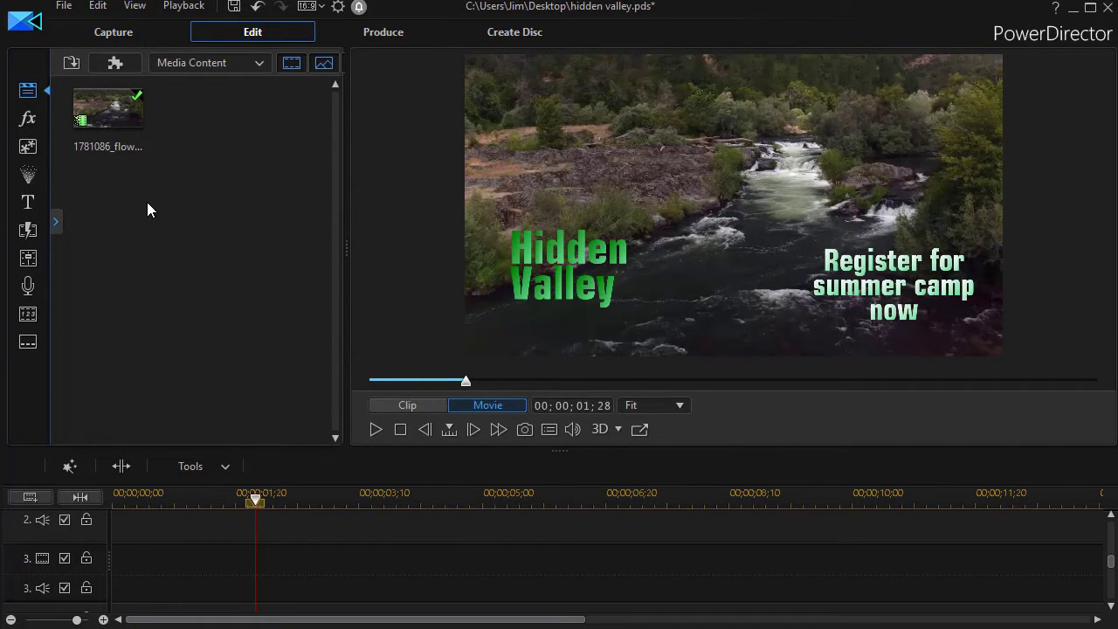
Step: Open the Title Room to show the title template library
left_click(28, 202)
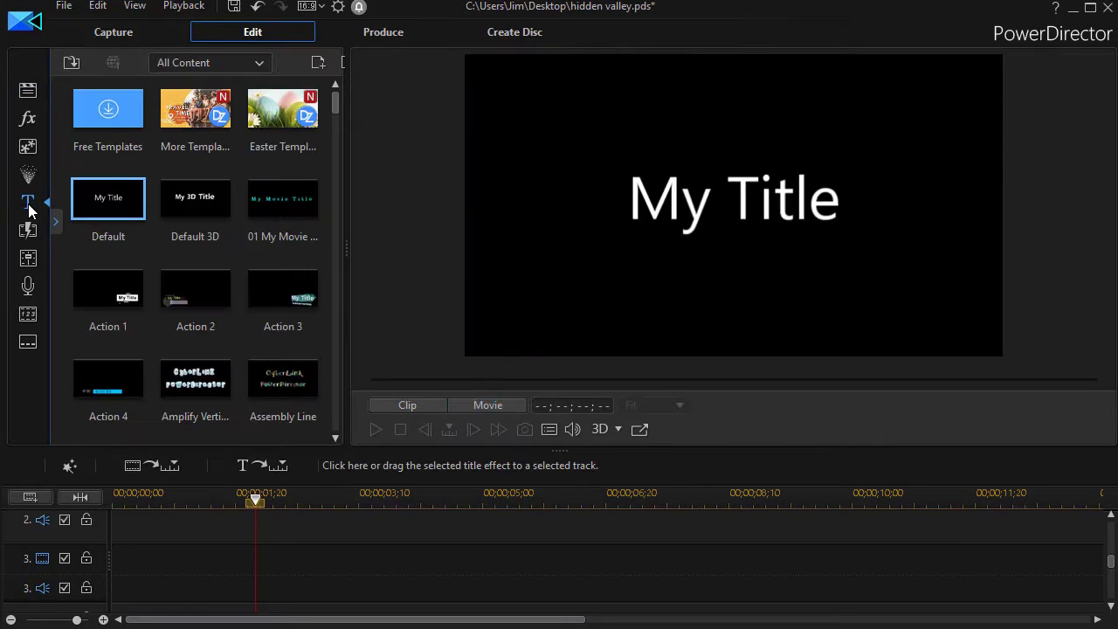
Step: Filter the titles to NewBlue and drop the Titler Pro 1.5 template onto track 3
left_click(262, 66)
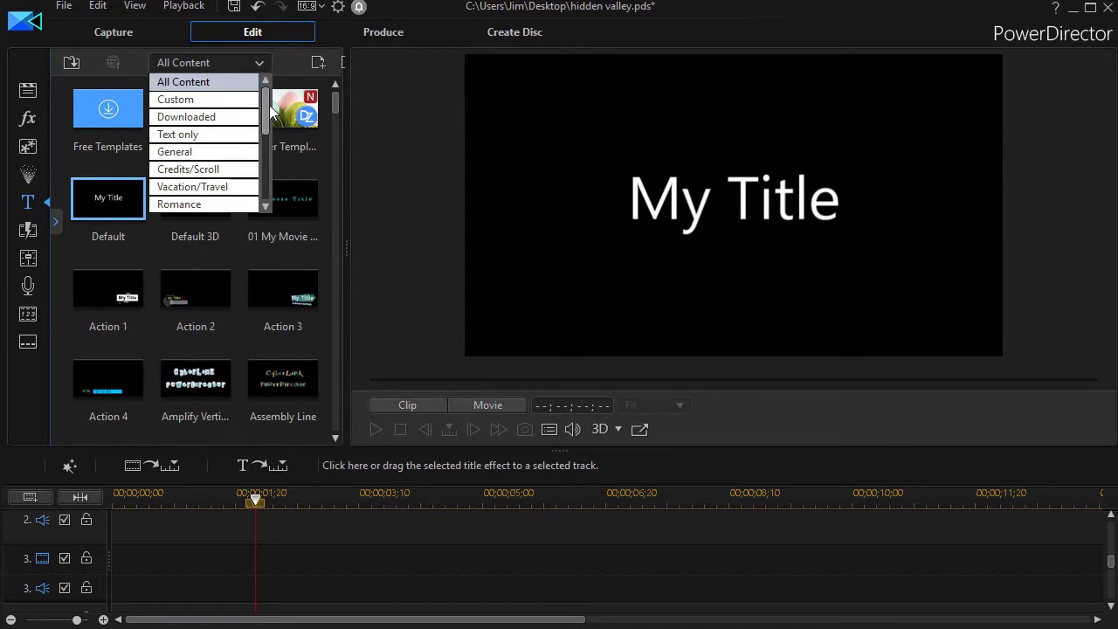
left_click_drag(265, 115, 265, 196)
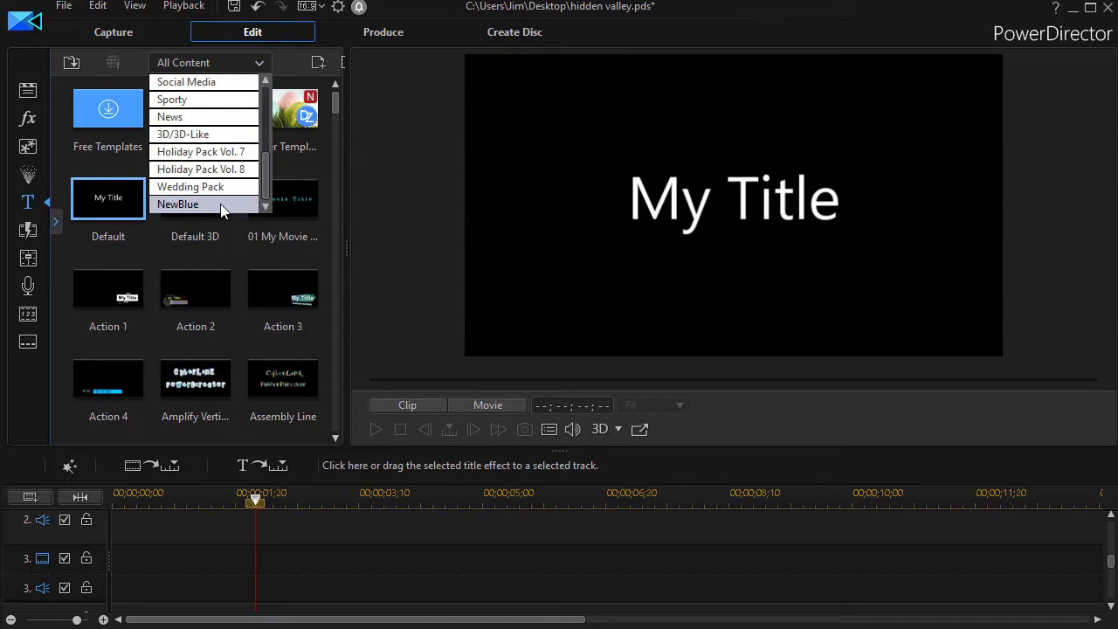
left_click(178, 205)
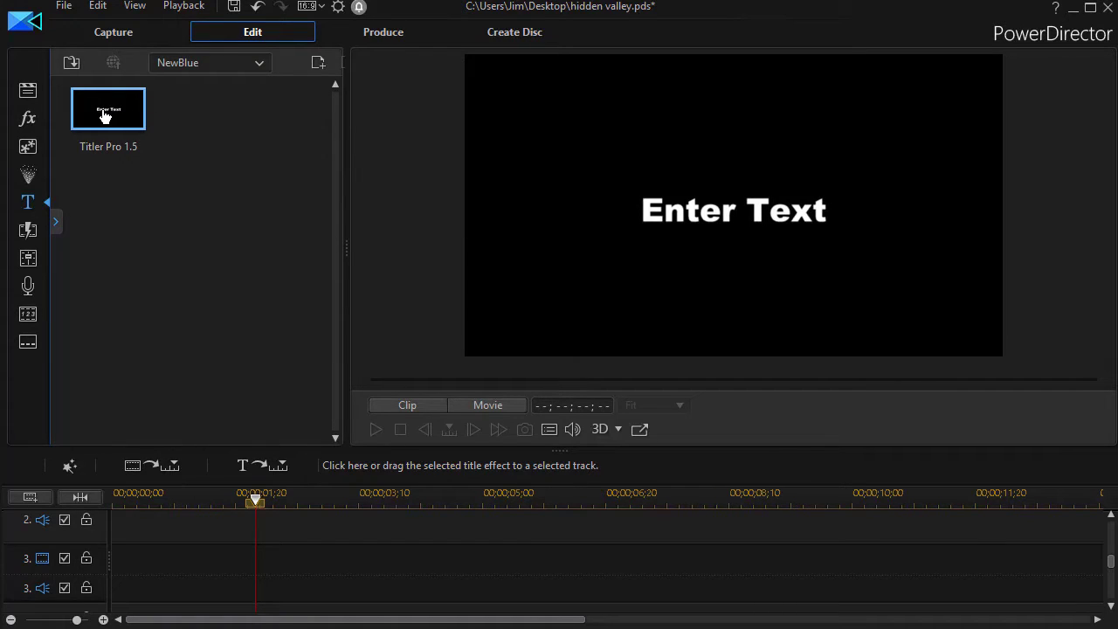
mouse_move(103, 117)
left_mouse_down()
mouse_move(117, 536)
mouse_move(145, 590)
left_mouse_up()
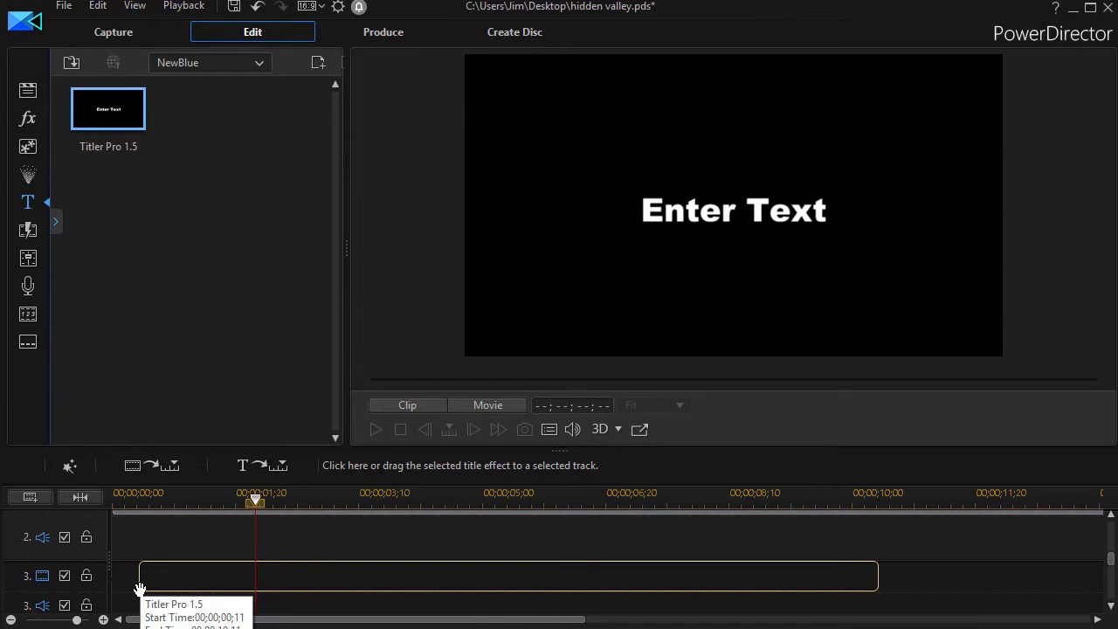
left_click_drag(145, 590, 151, 591)
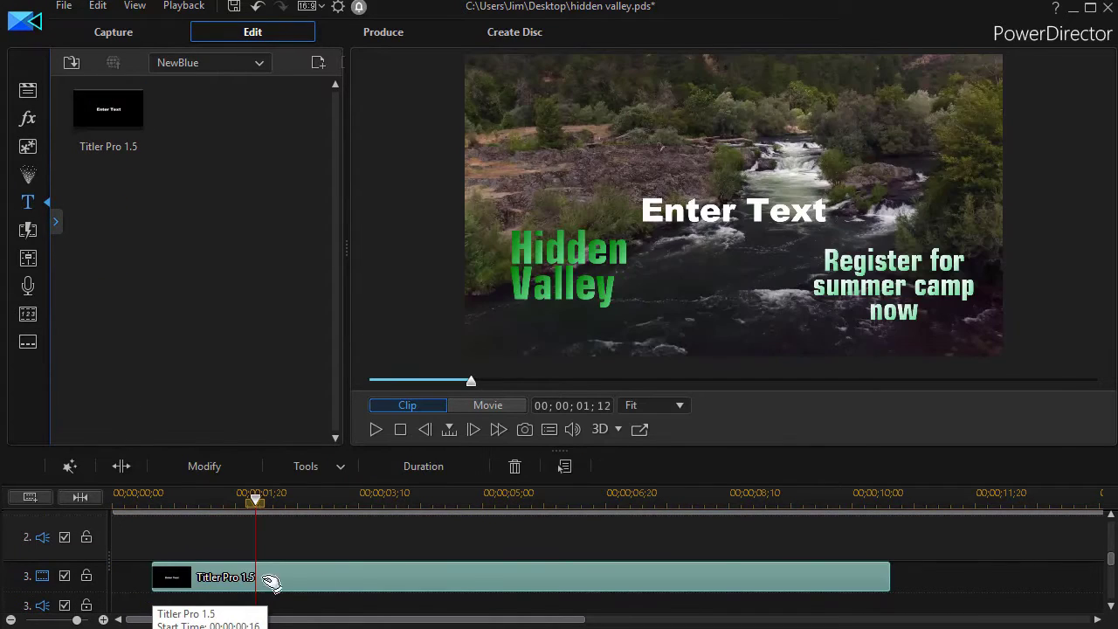
Step: Open the title clip in the Titler Pro editor, enlarged to fill the screen
double_click(339, 583)
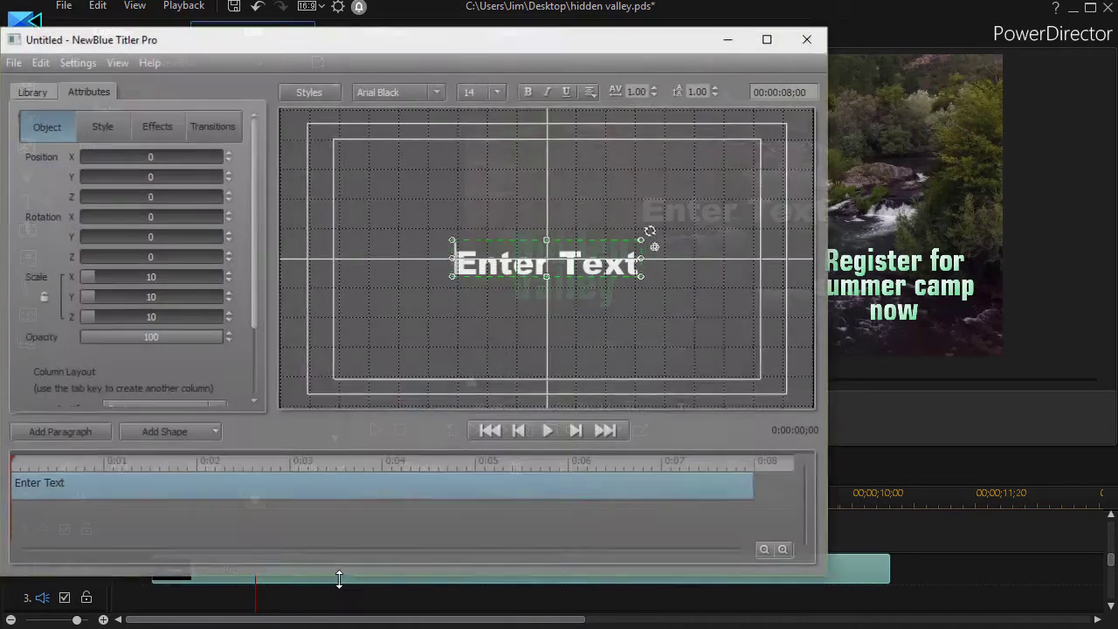
left_click_drag(230, 45, 232, 23)
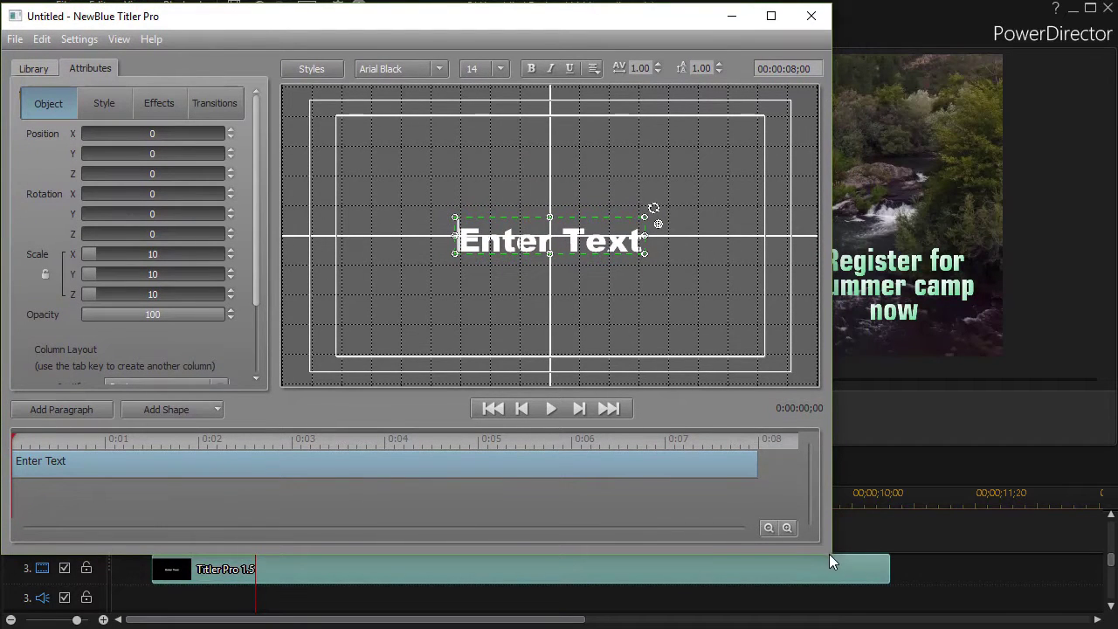
left_click_drag(828, 553, 1111, 624)
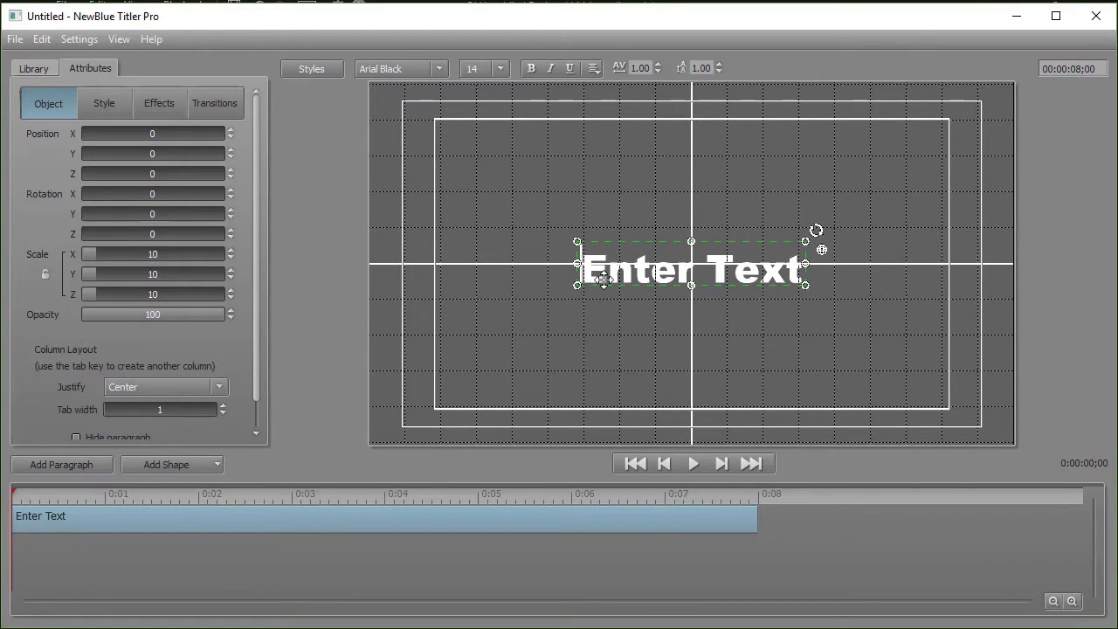
Step: Move the Enter Text placeholder near the top and tilt it back on its X axis
left_click_drag(628, 286, 624, 184)
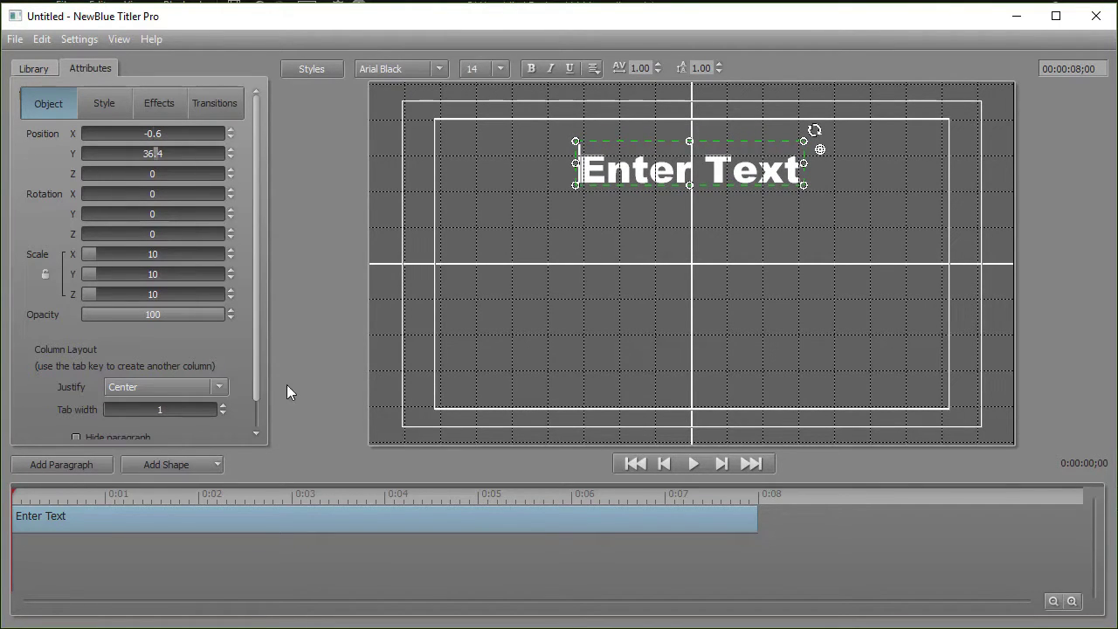
left_click_drag(256, 369, 256, 397)
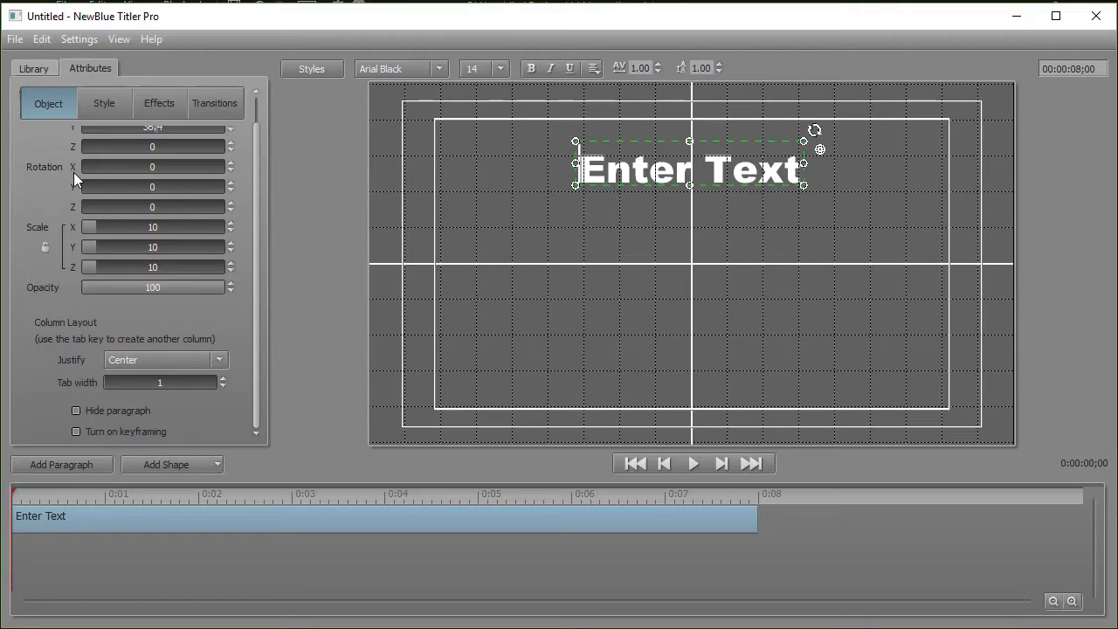
left_click_drag(152, 165, 119, 166)
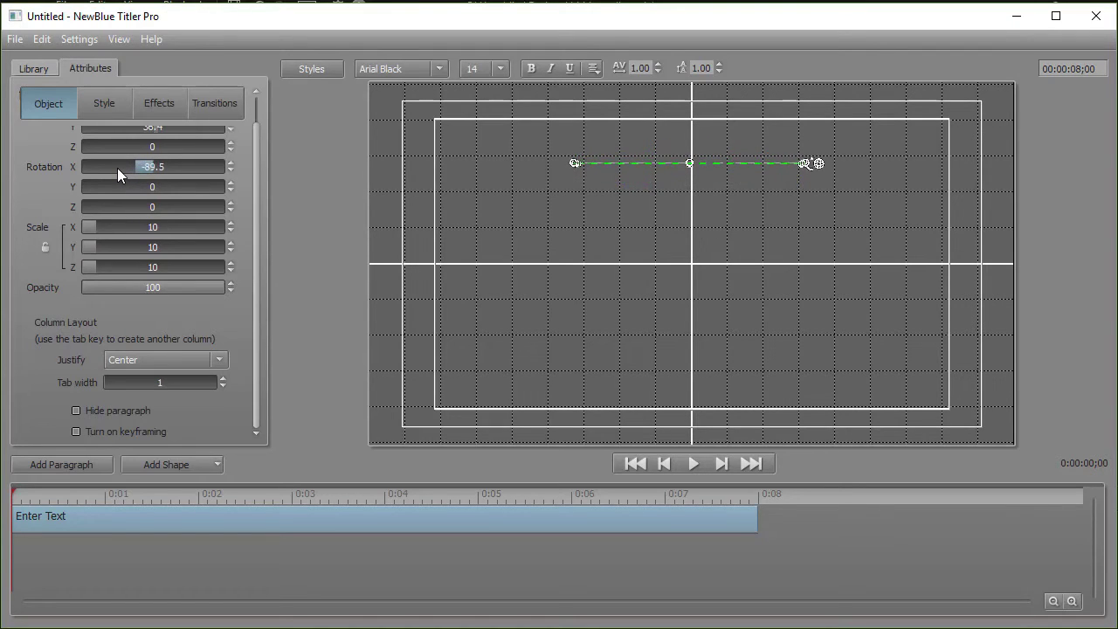
Step: Tip the text edge-on, Rotation X about -87, enable keyframing, and move the playhead to 2 seconds
left_click_drag(119, 166, 117, 170)
left_click_drag(118, 171, 117, 172)
left_click(75, 432)
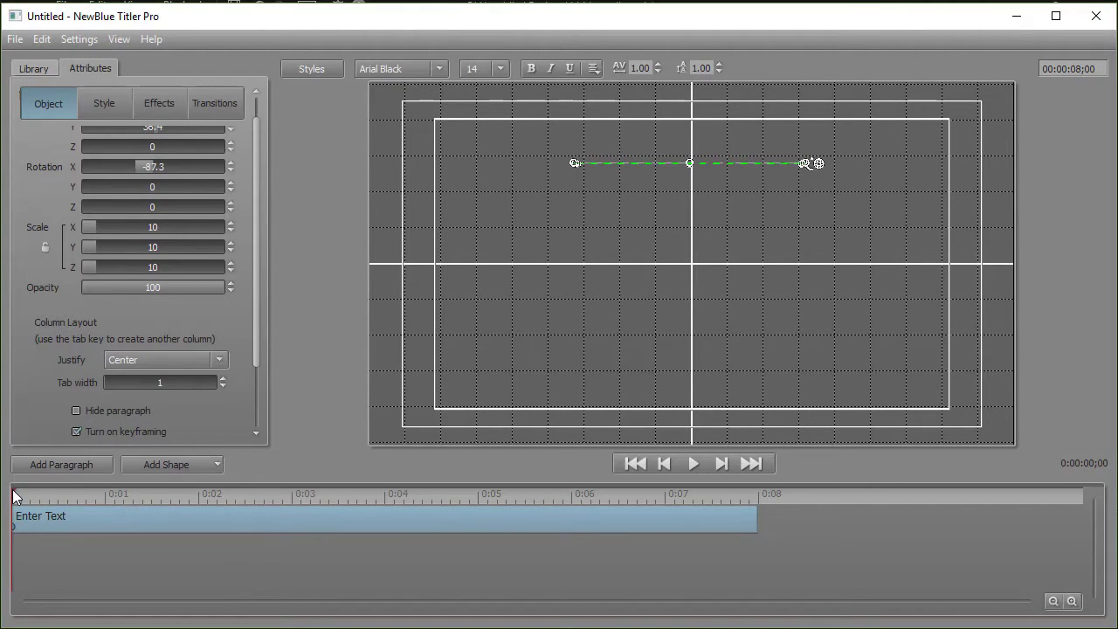
mouse_move(12, 494)
left_mouse_down()
mouse_move(170, 507)
mouse_move(98, 511)
mouse_move(198, 510)
left_mouse_up()
left_click_drag(256, 362, 251, 438)
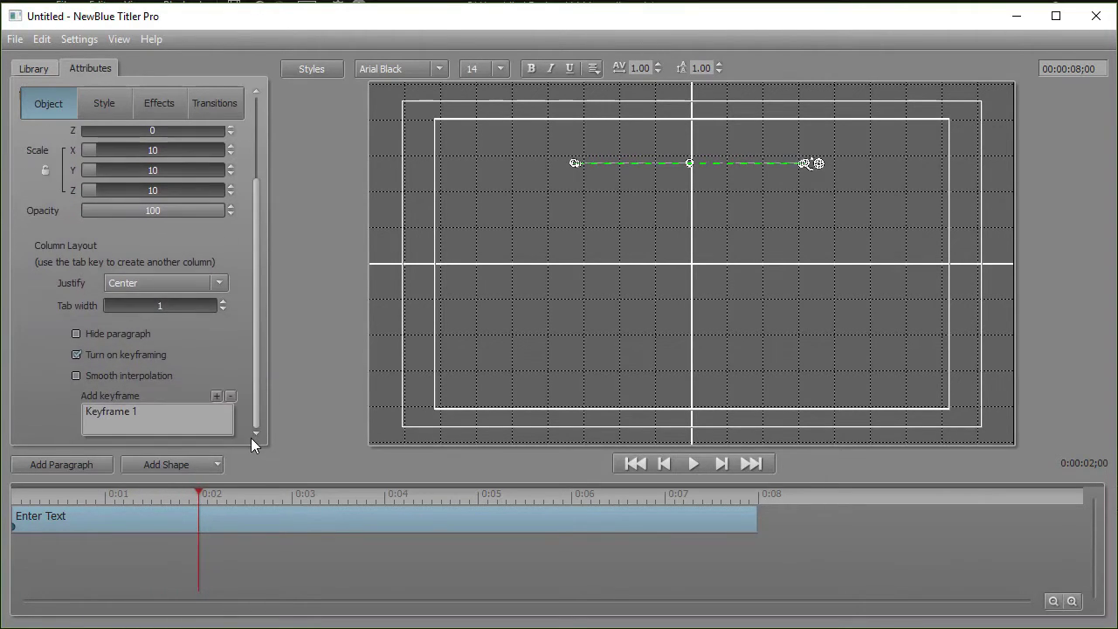
Step: Add a keyframe at two seconds with Rotation X set to 0, text fully upright
left_click(216, 395)
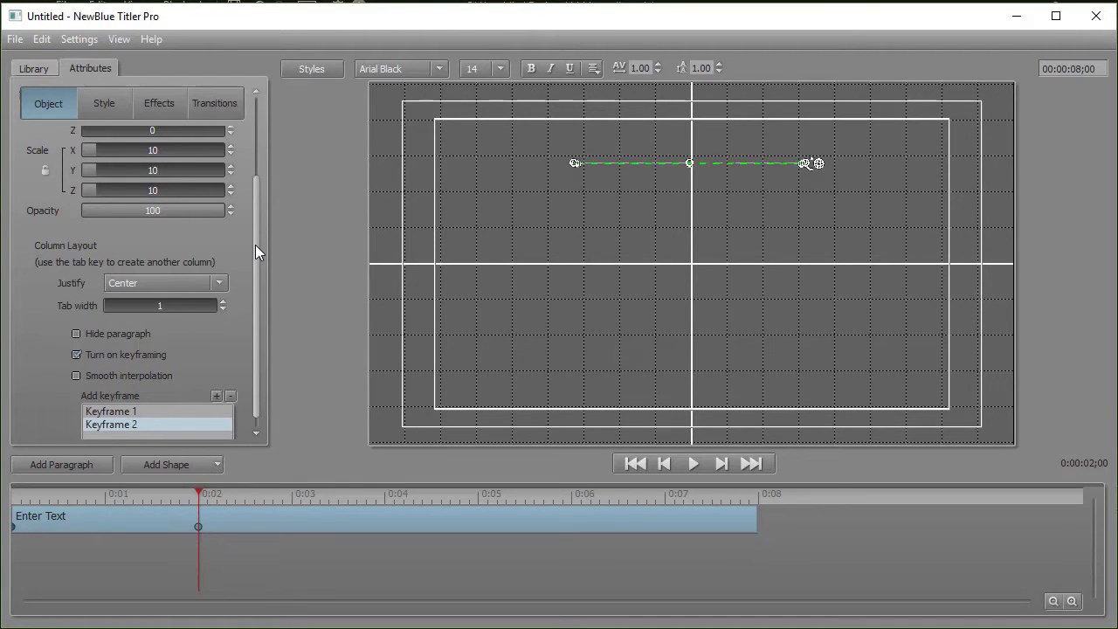
left_click_drag(255, 245, 257, 123)
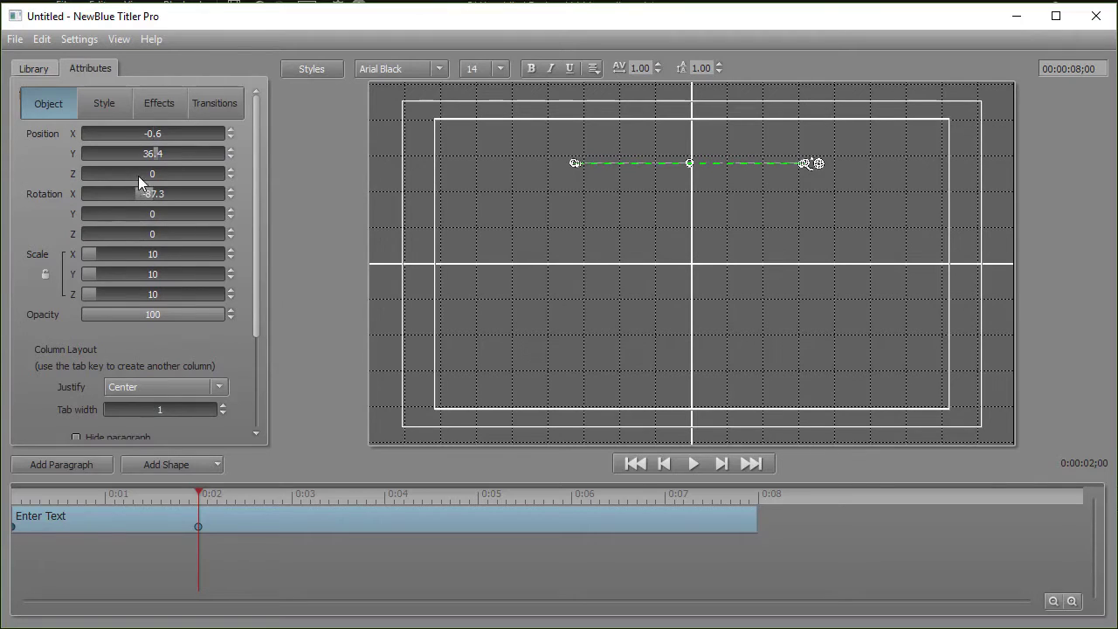
left_click_drag(137, 195, 165, 202)
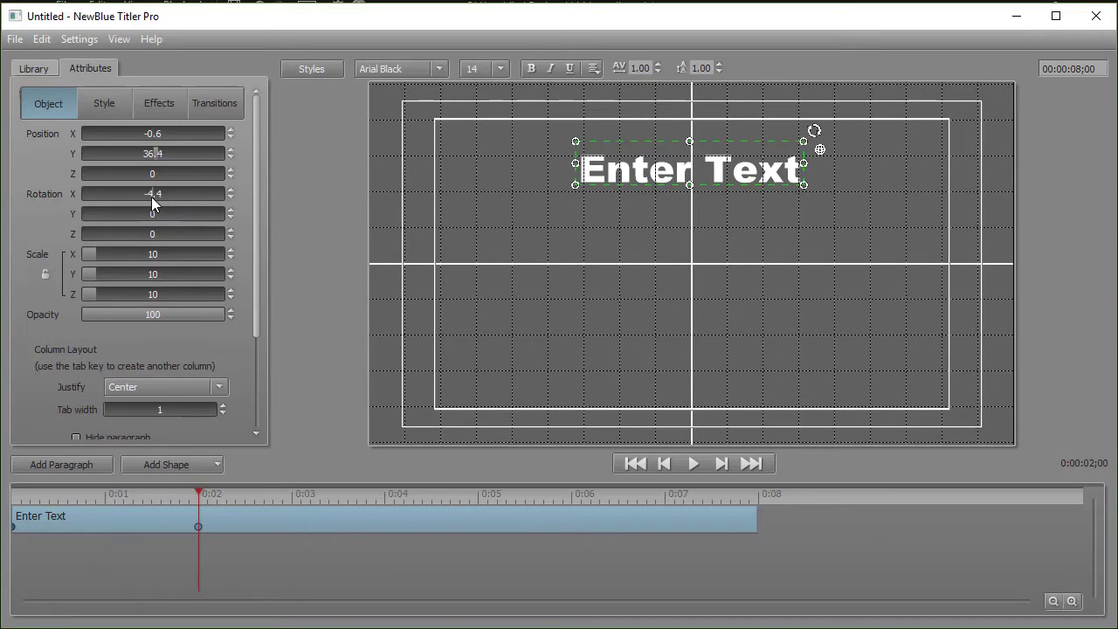
double_click(151, 195)
left_click_drag(168, 192, 120, 207)
type("0")
Step: Replace the placeholder text with '20% OFF before April 1' and select 'before April 1'
double_click(649, 170)
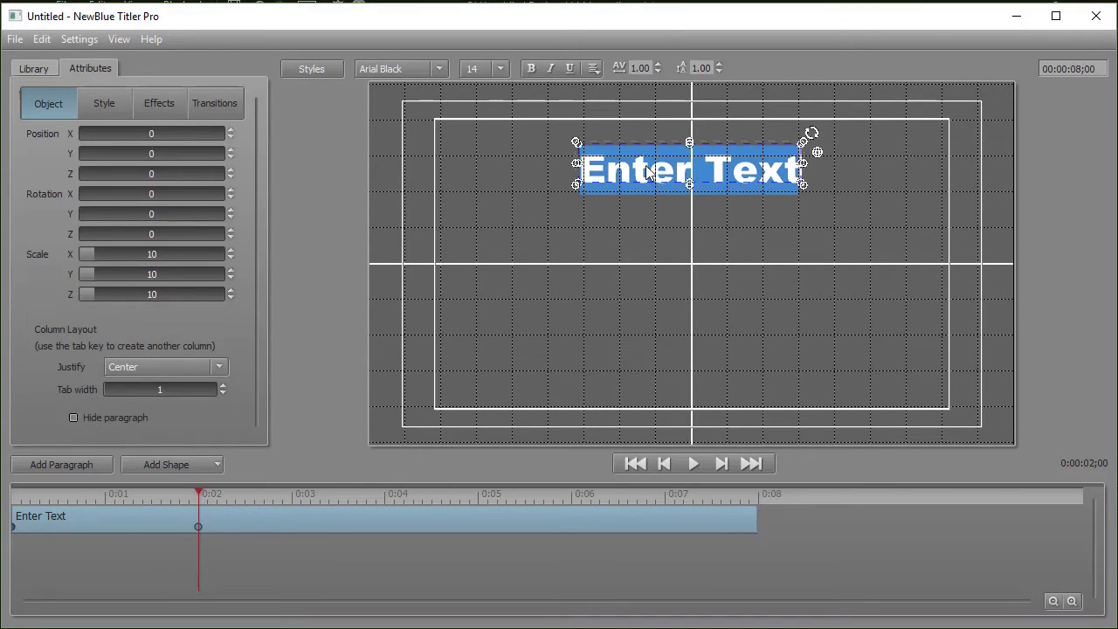
type("20")
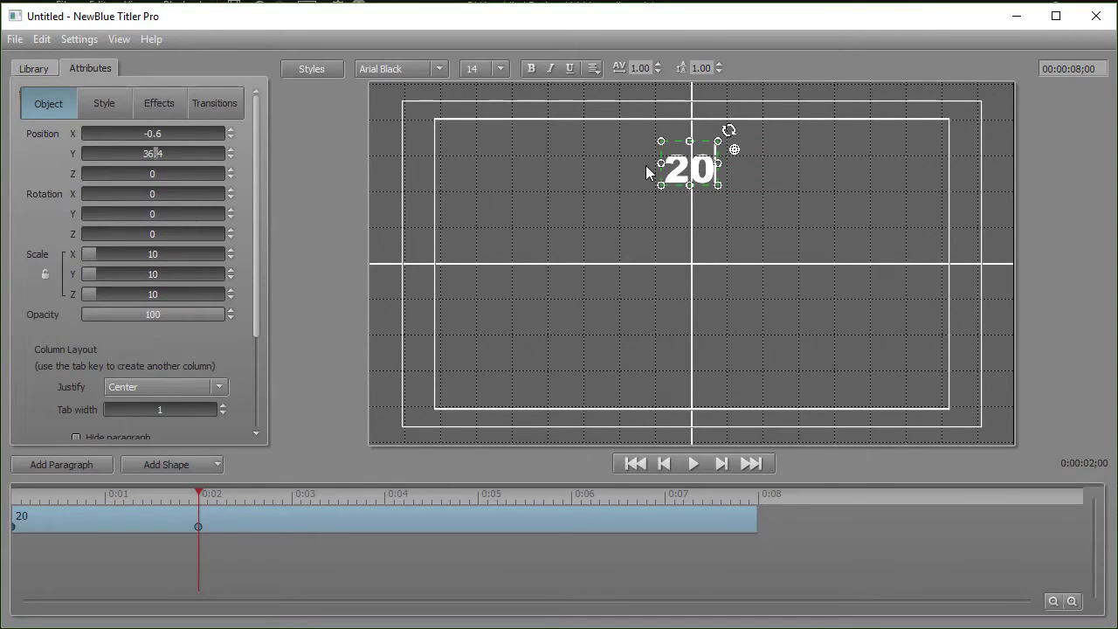
type("%")
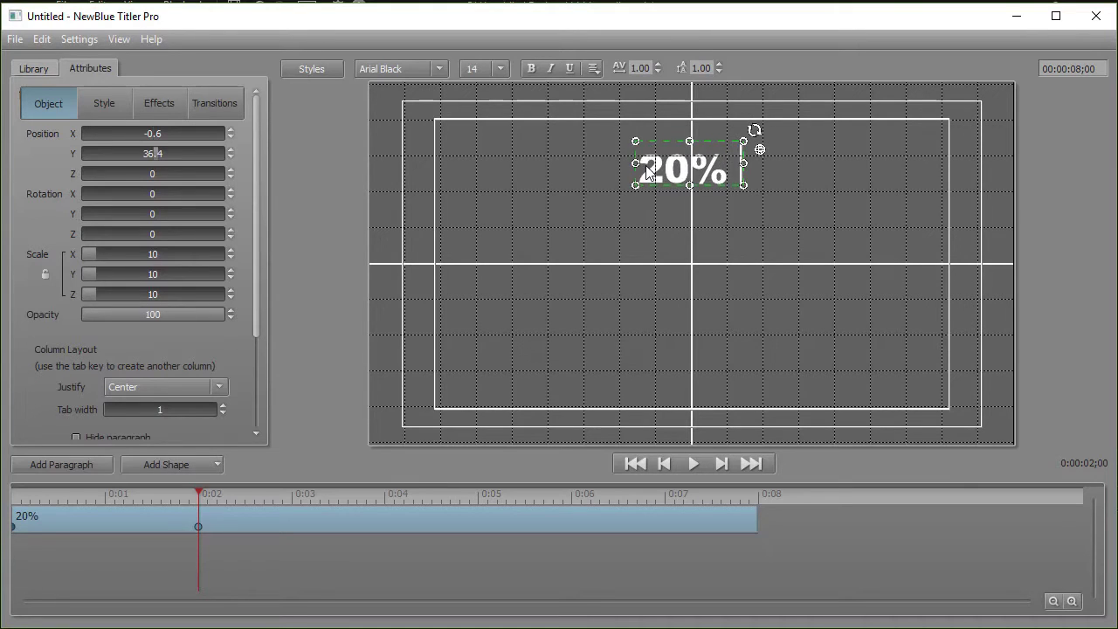
type(" OFF")
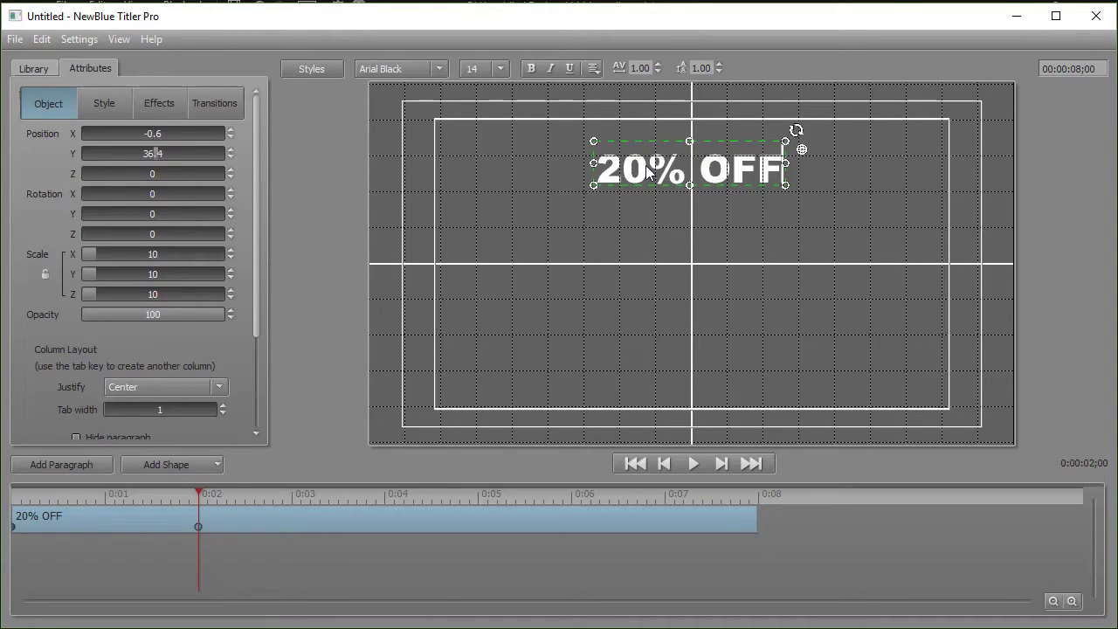
type(" before ")
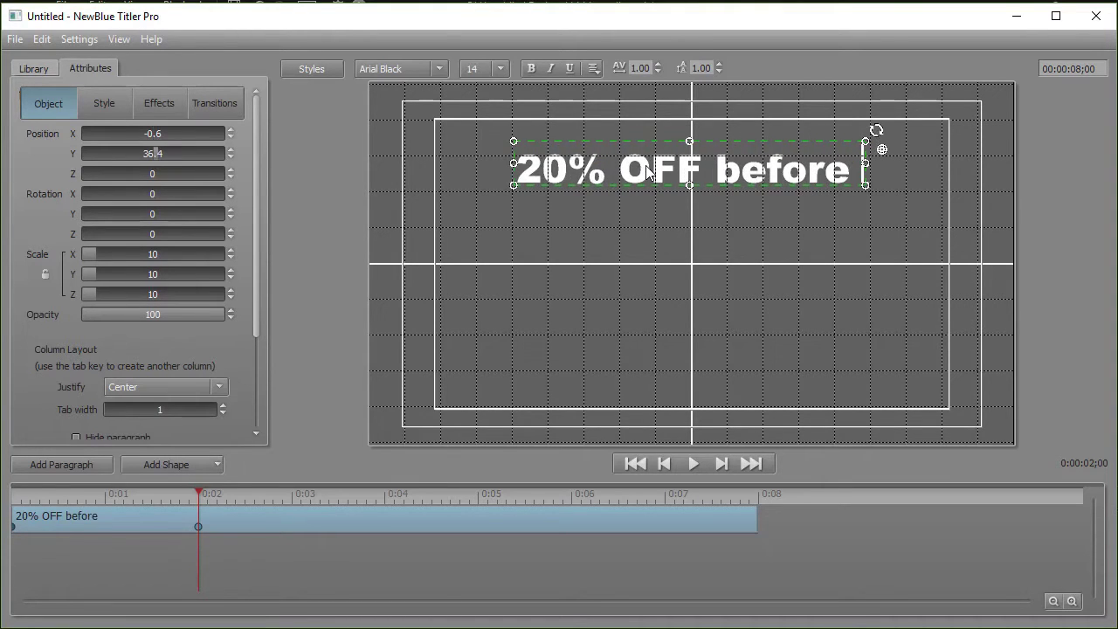
type("April 1")
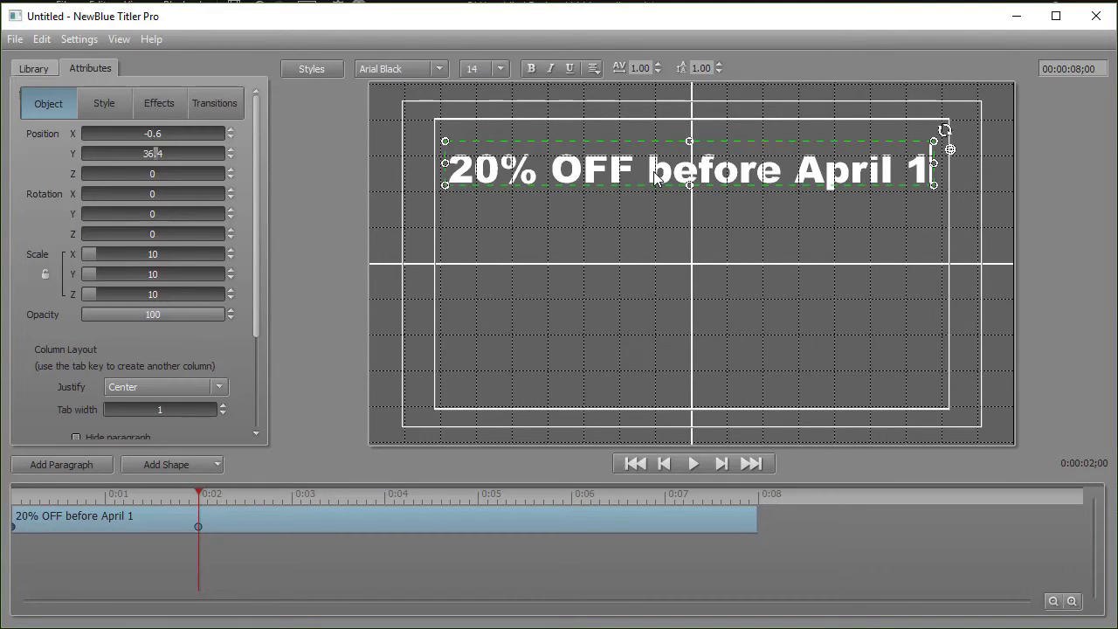
left_click_drag(646, 172, 936, 177)
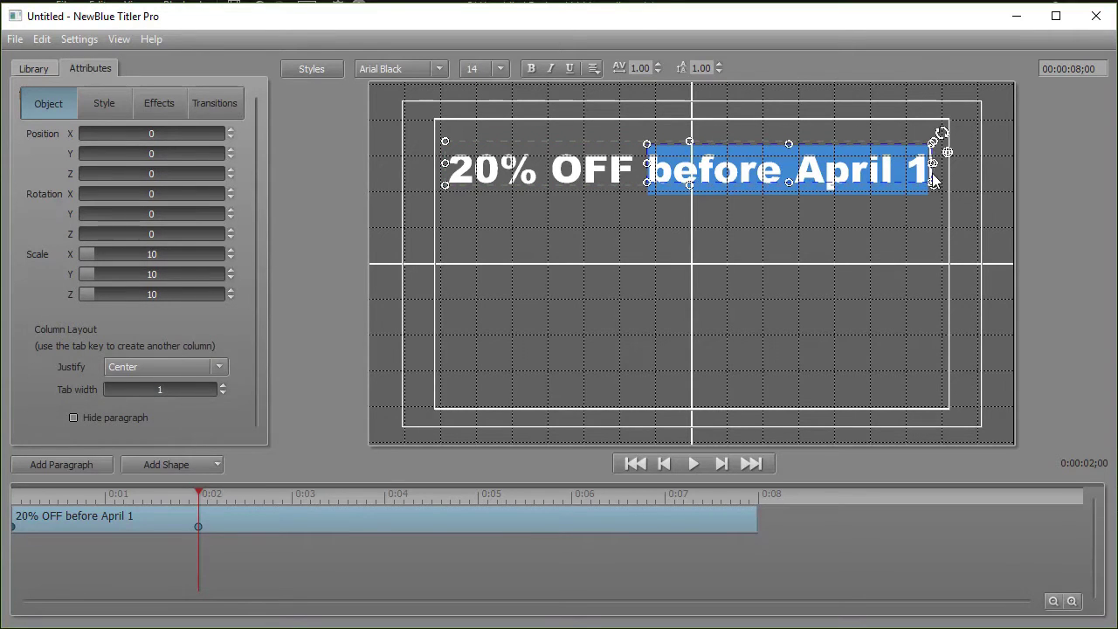
Step: Make 'before April 1' font size 8 with an orange 3D Face colour
left_click(499, 68)
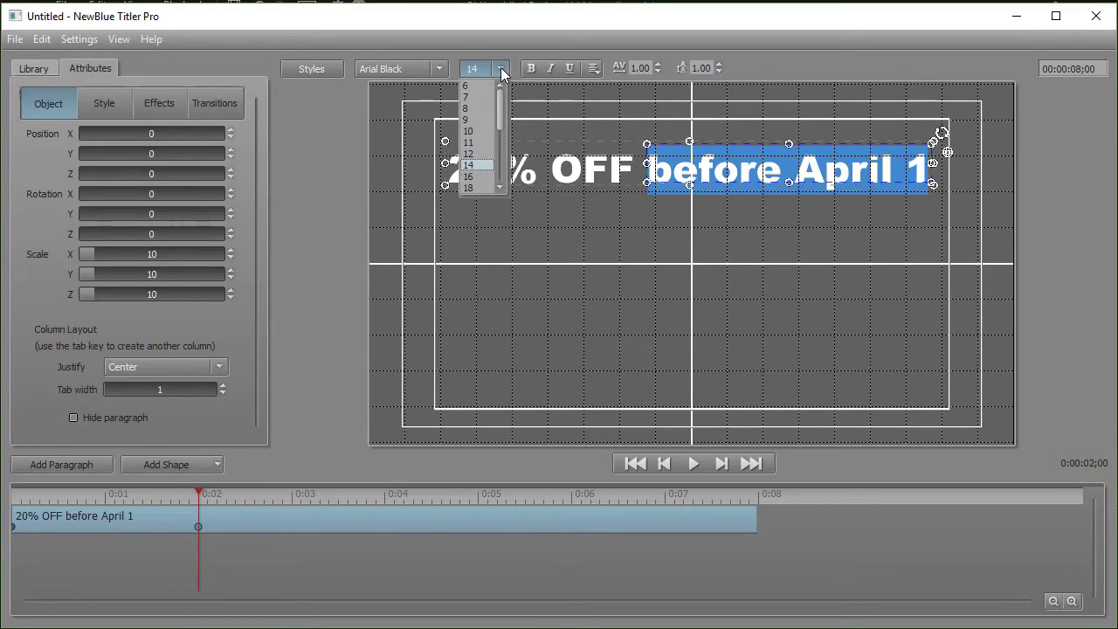
left_click(478, 109)
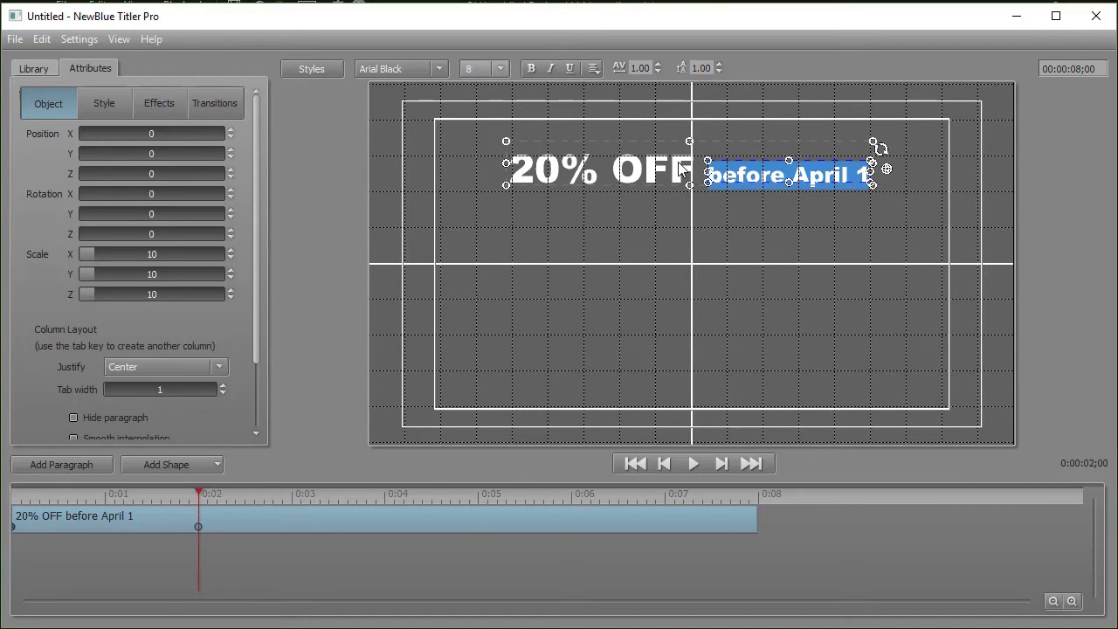
left_click(97, 104)
left_click(125, 210)
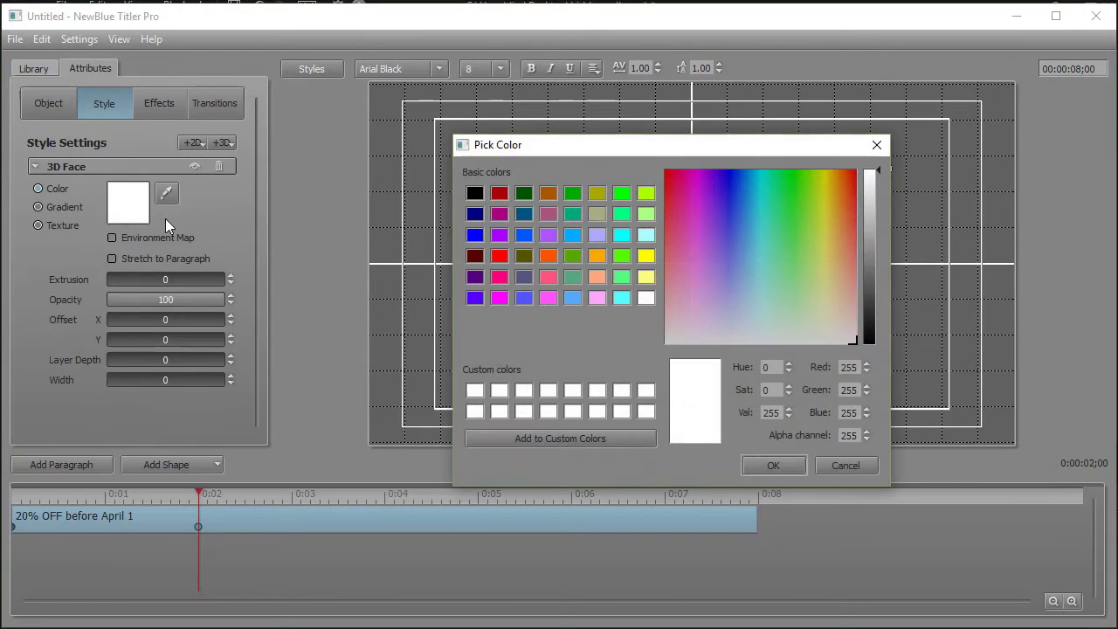
left_click(595, 257)
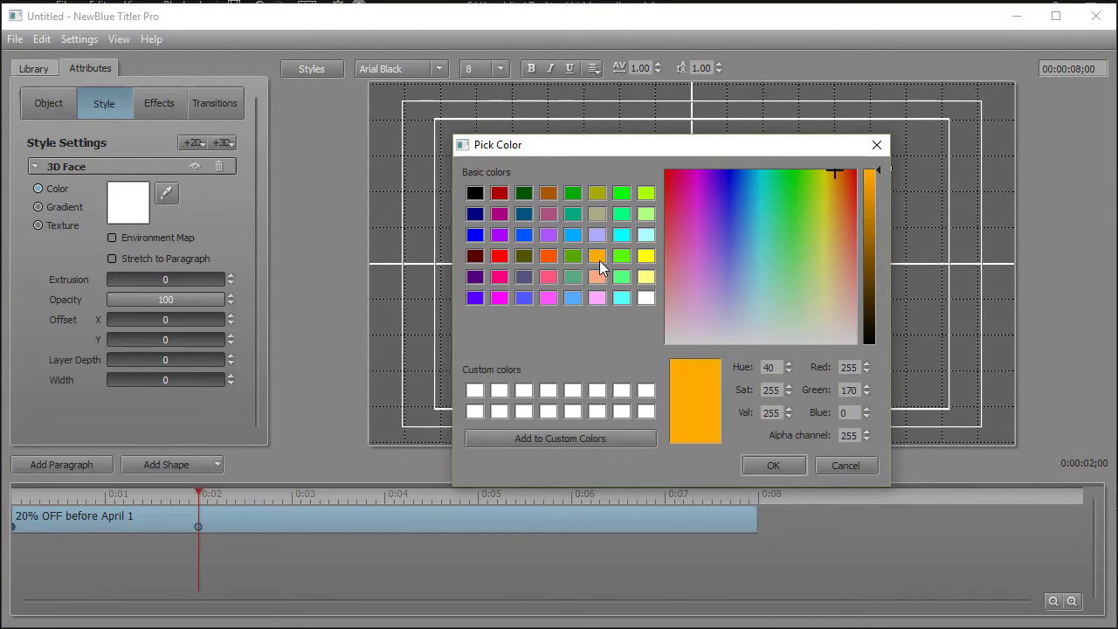
left_click(782, 465)
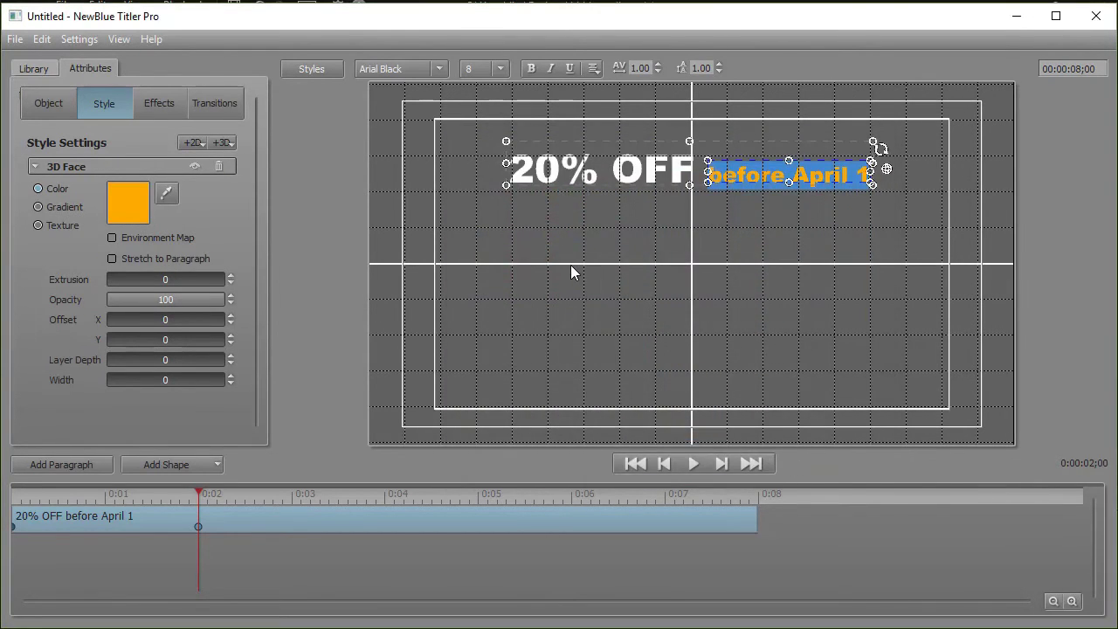
left_click(592, 324)
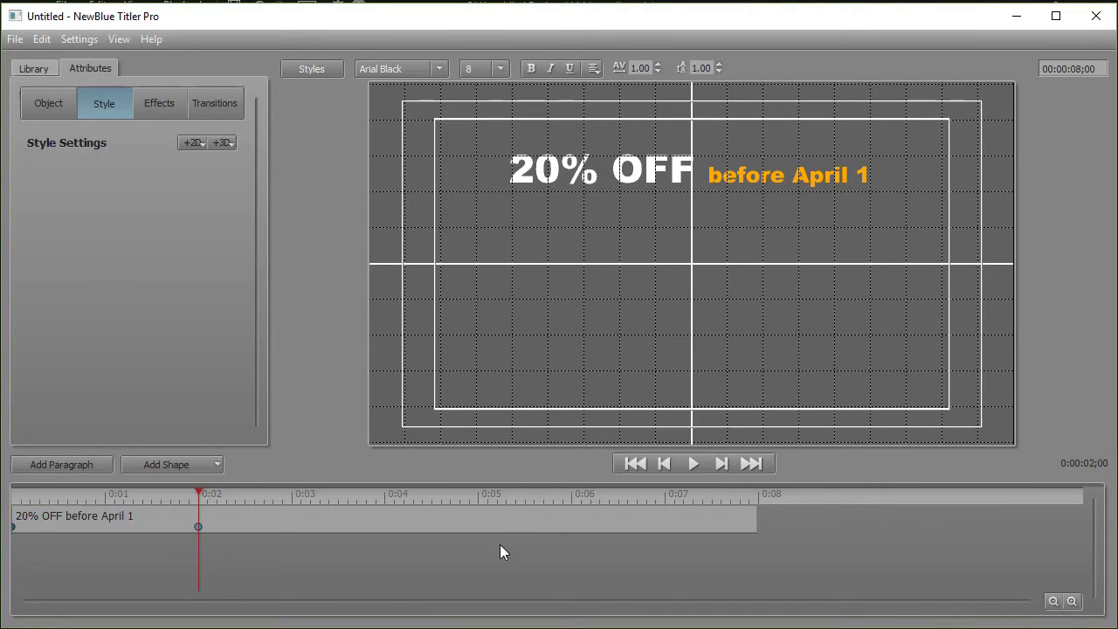
left_click(524, 514)
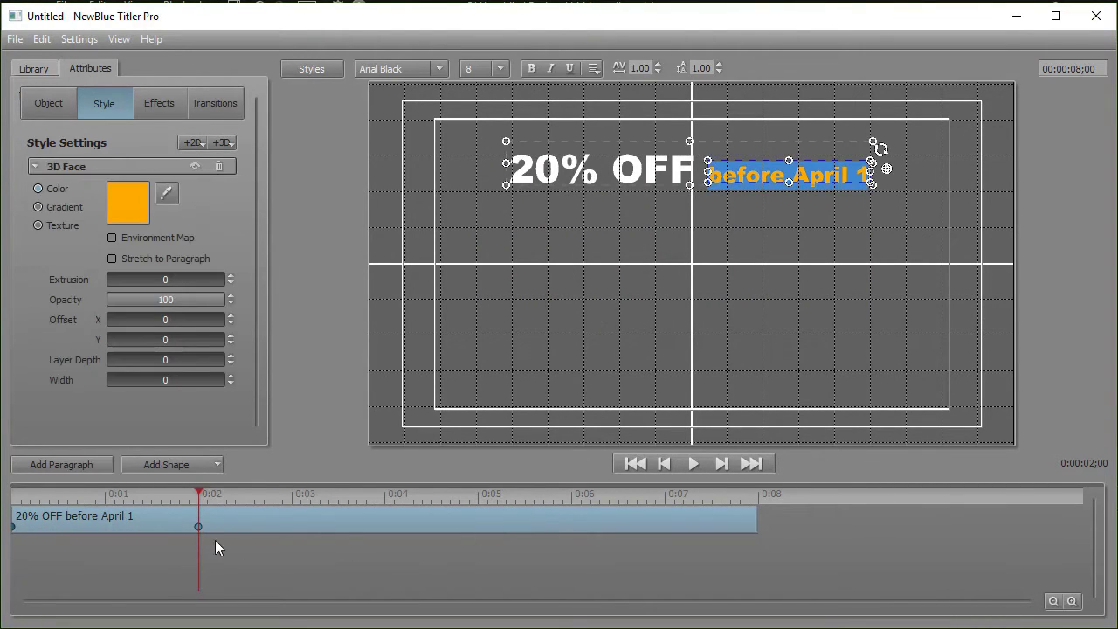
left_click(632, 464)
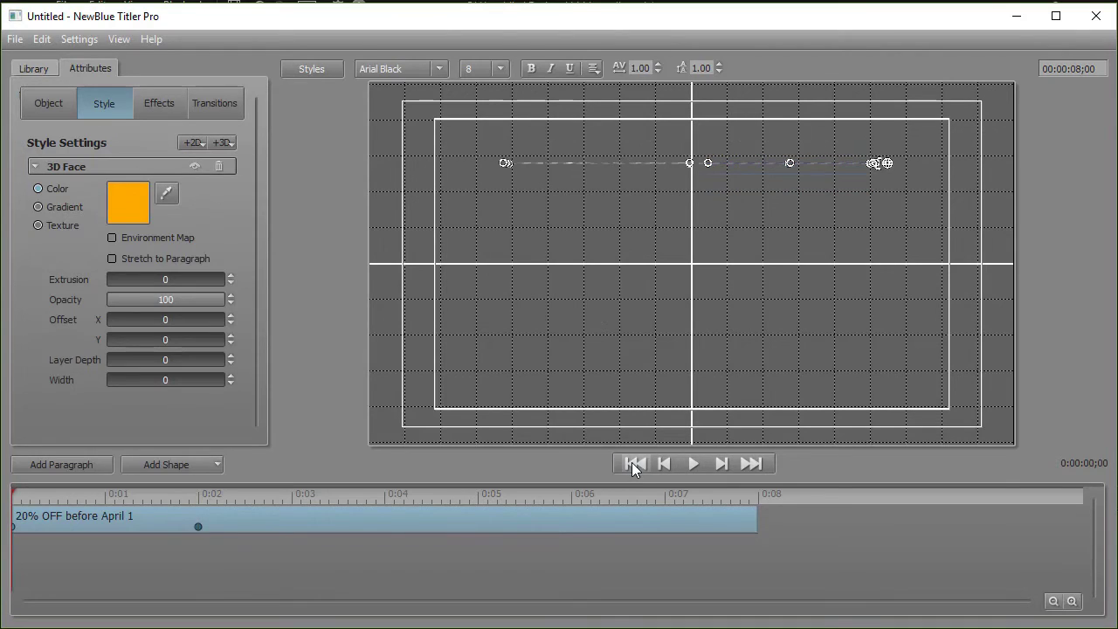
left_click(695, 463)
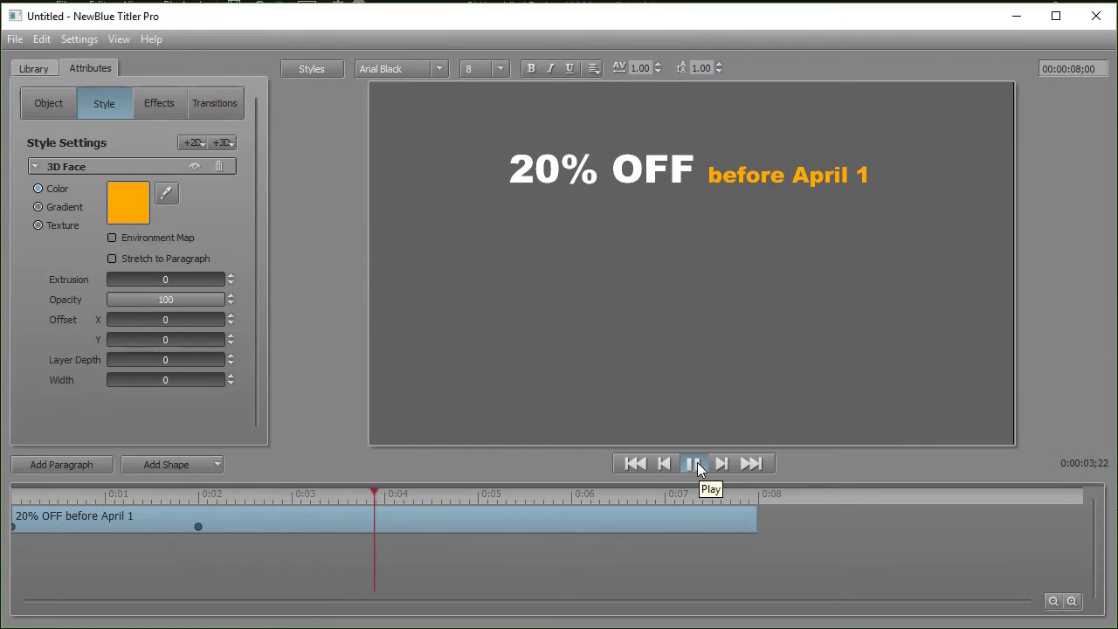
left_click(510, 495)
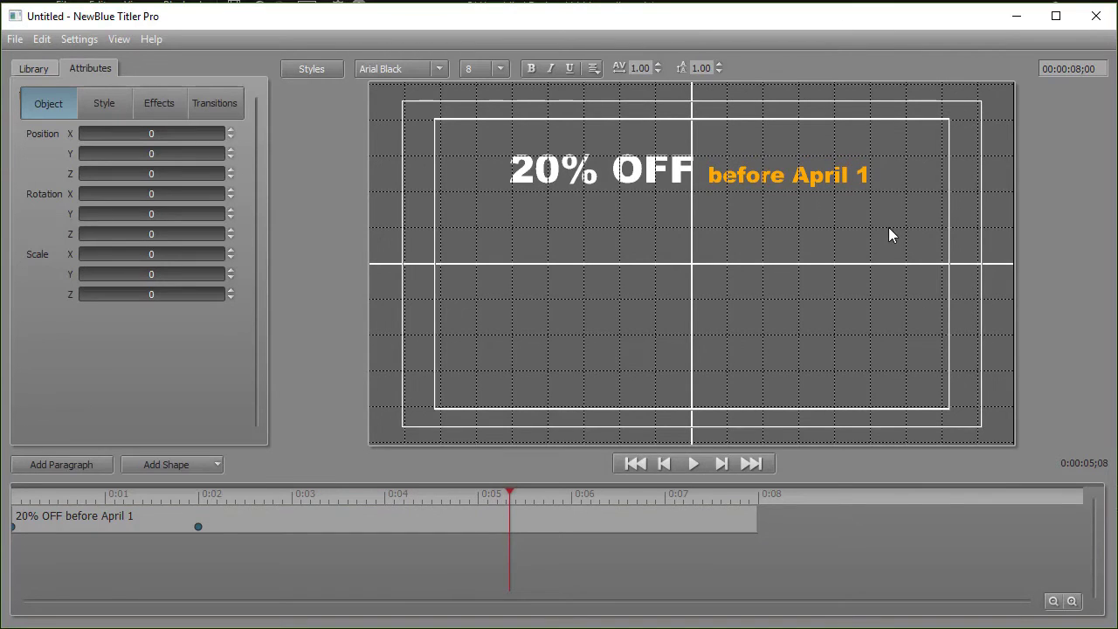
Step: Return to PowerDirector and set the title clip's duration to 00;00;08;00
left_click(1093, 18)
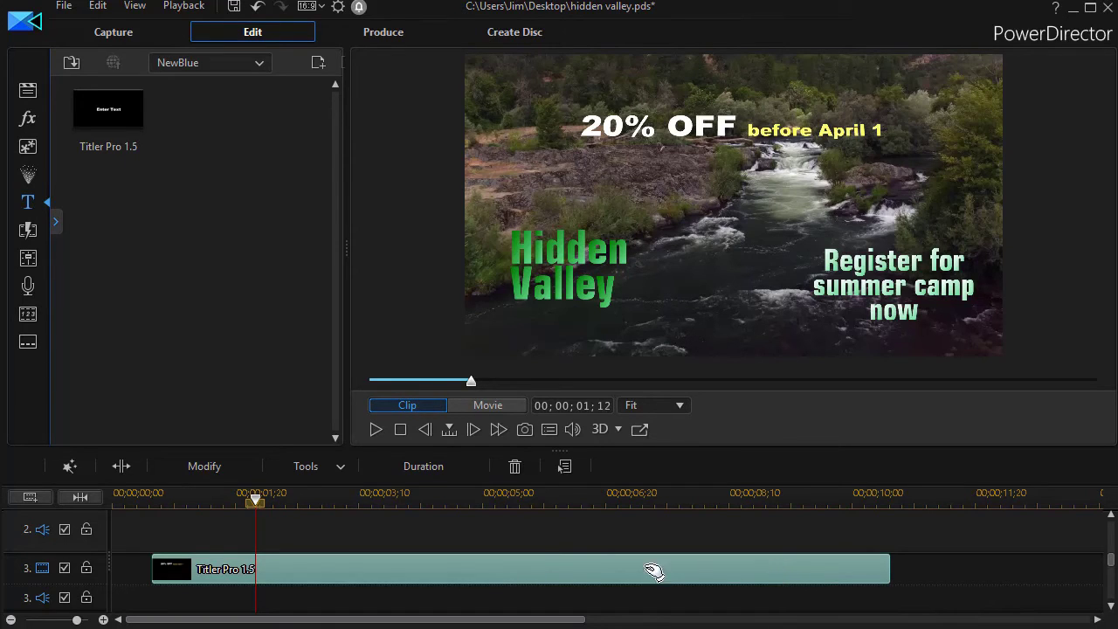
left_click(436, 468)
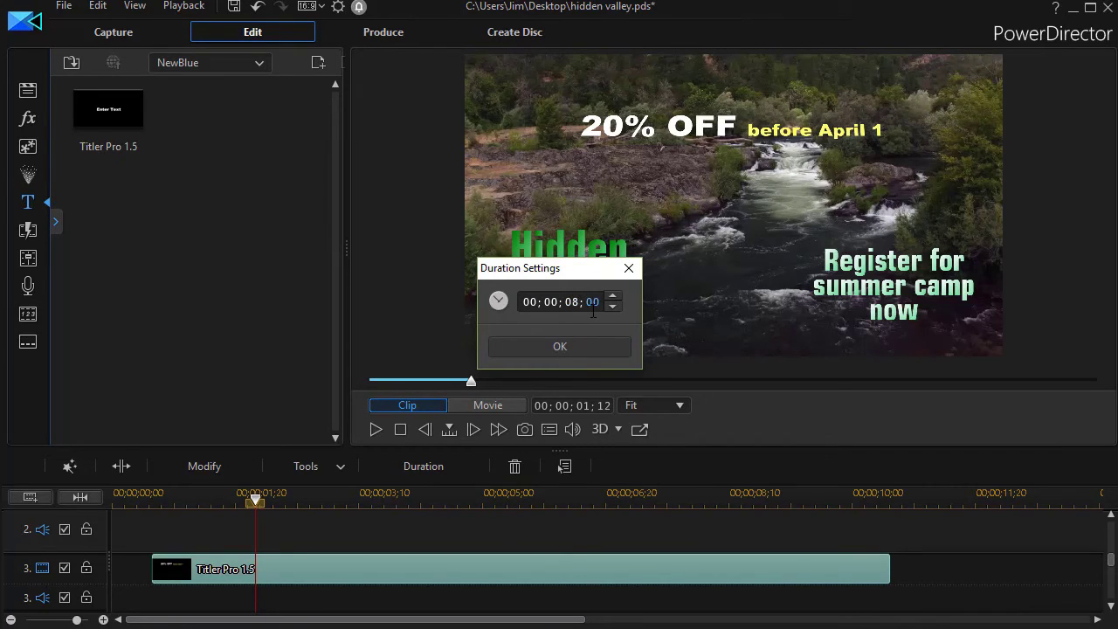
key("Return")
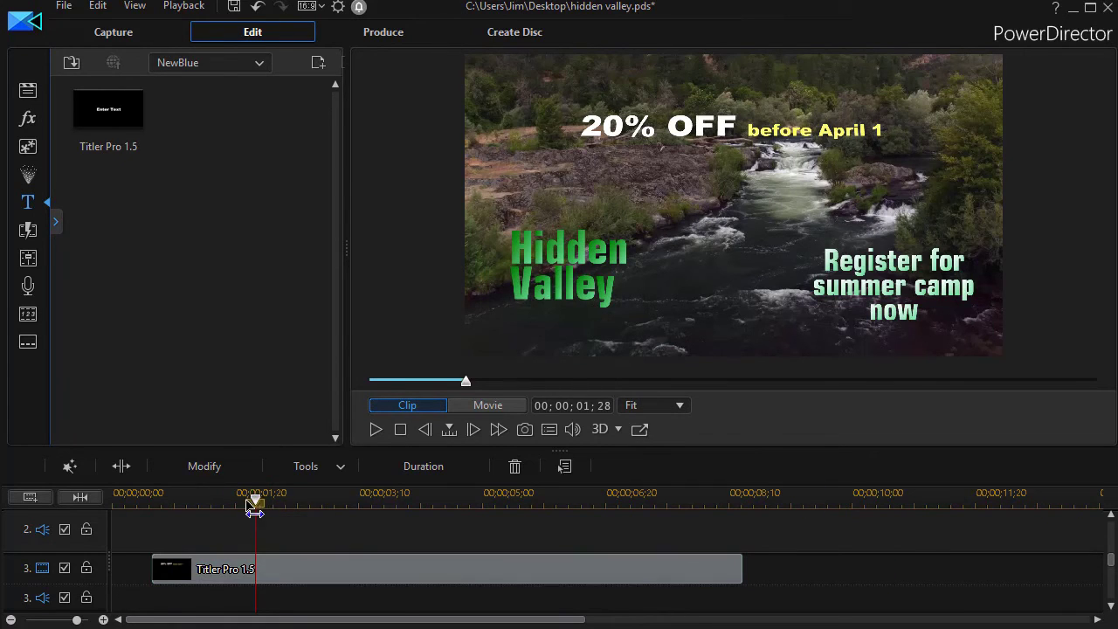
left_click_drag(256, 511, 113, 500)
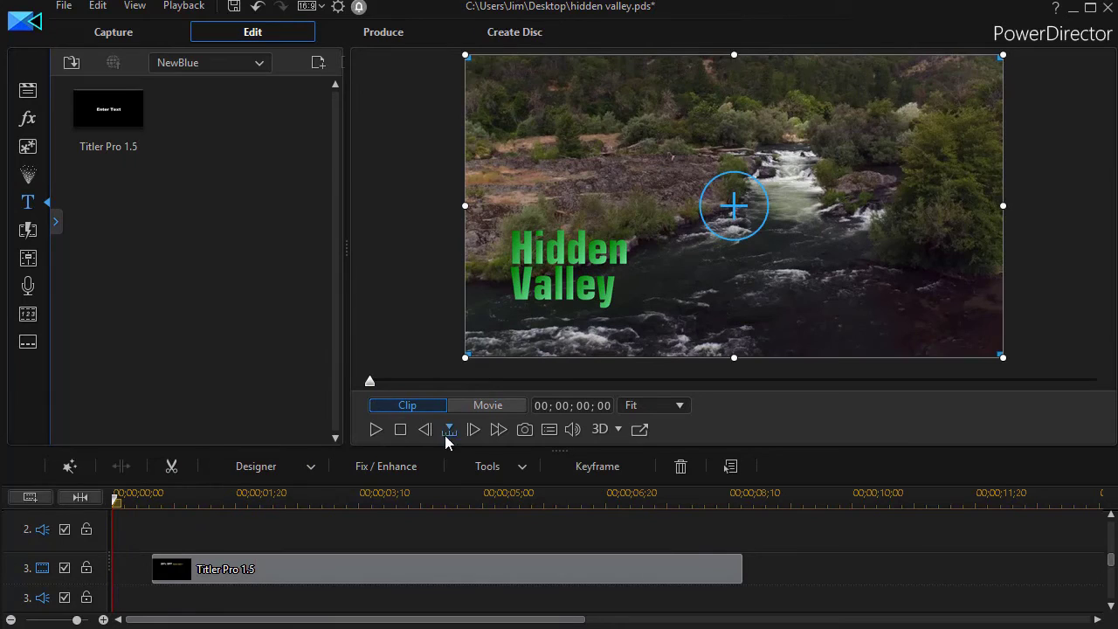
left_click(373, 429)
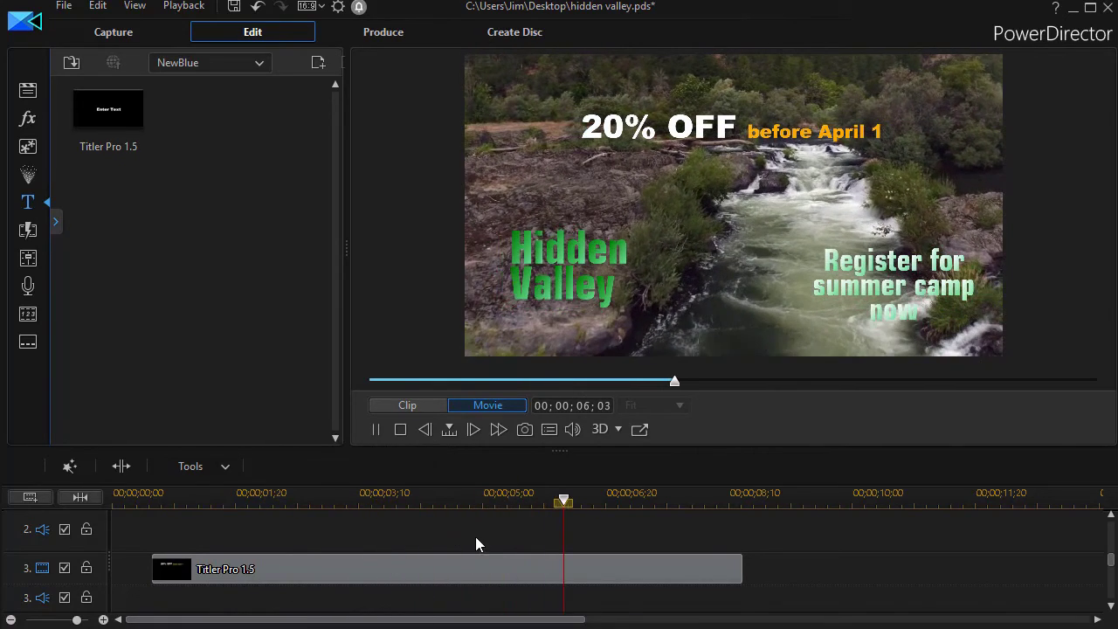
key("space")
scroll(476, 537, "up", 2)
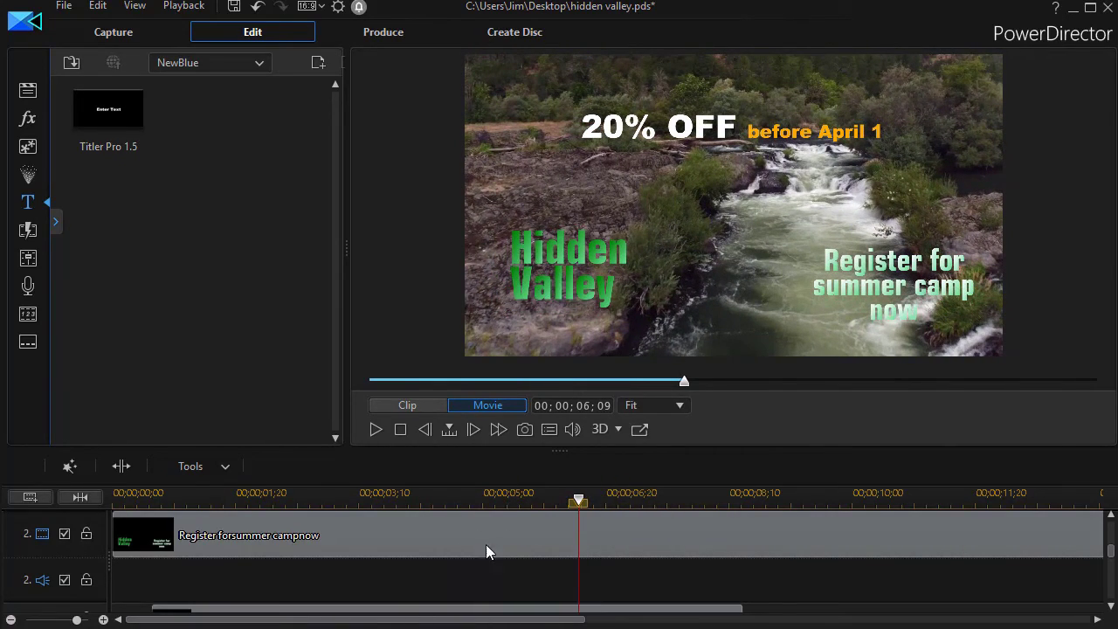
mouse_move(579, 500)
left_mouse_down()
mouse_move(285, 542)
mouse_move(131, 547)
left_mouse_up()
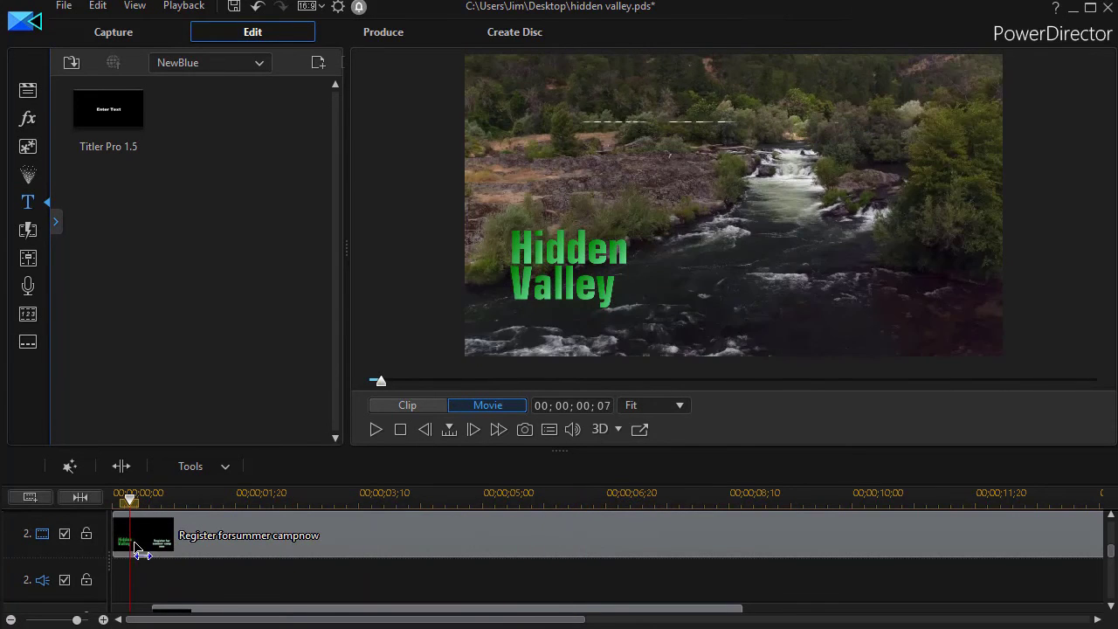
left_click(375, 434)
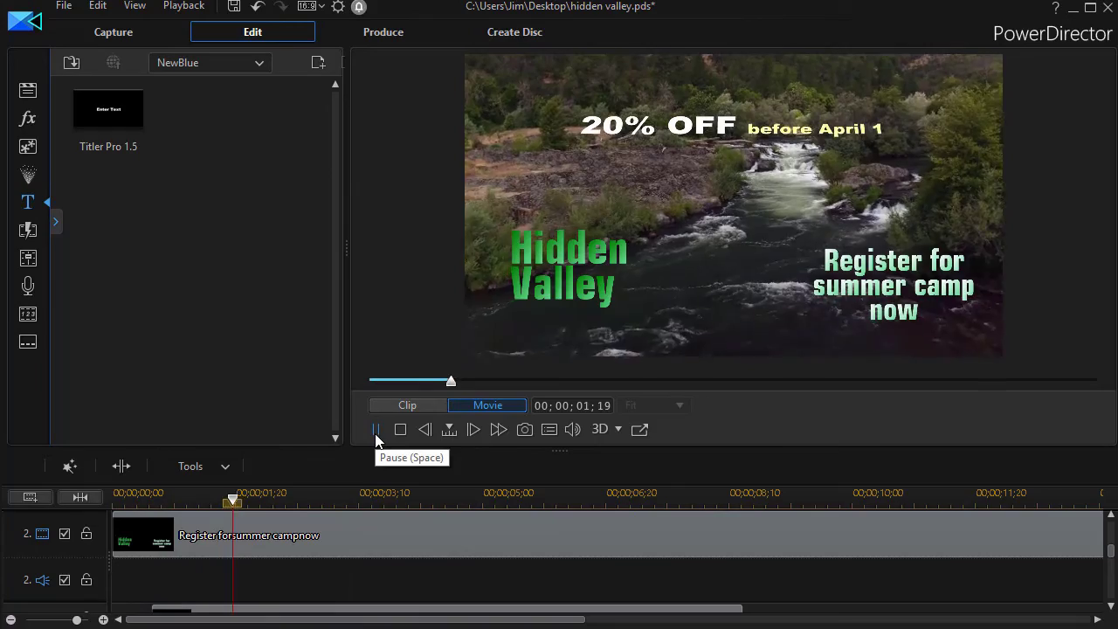